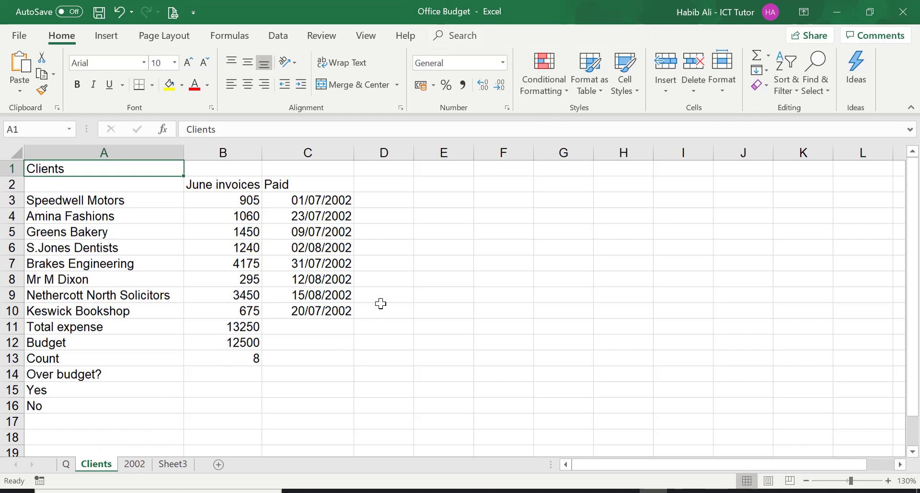
Check the question on the Q sheet, and start an IF function in Clients cell B14 with the logical test B11>B12
{"action": "left_click", "coordinate": [67, 465]}
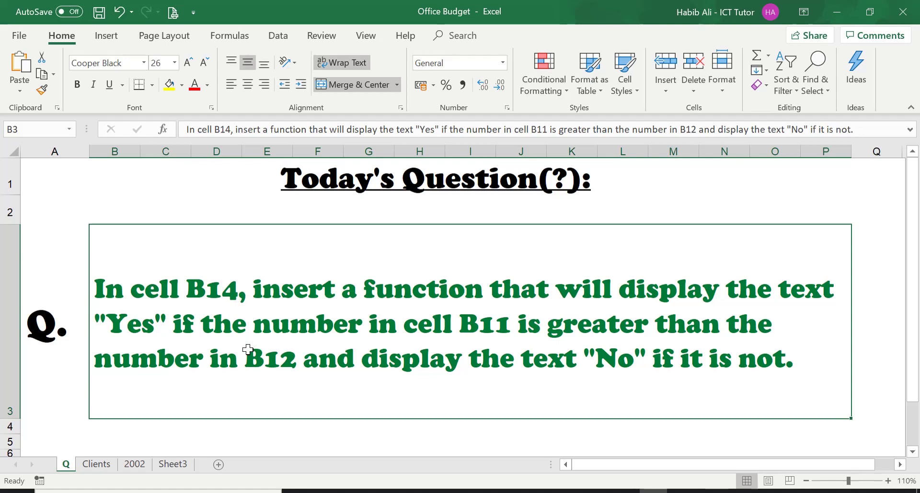
{"action": "left_click", "coordinate": [102, 469]}
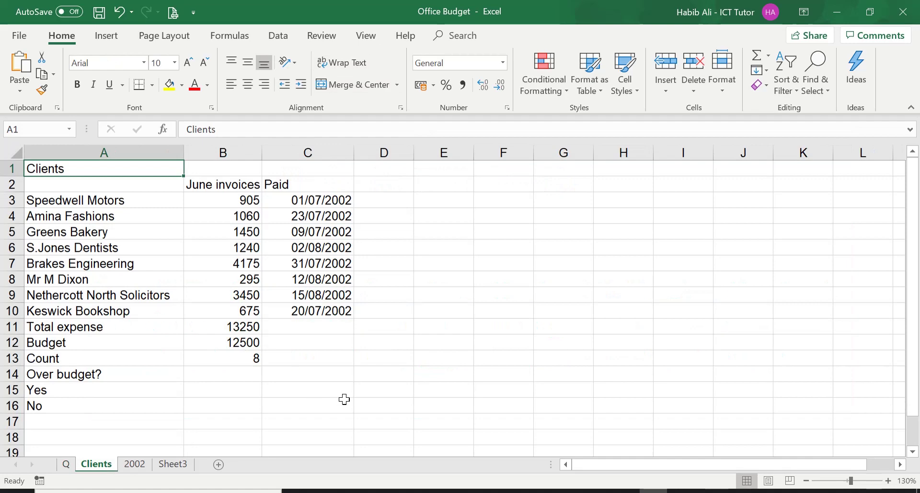
{"action": "left_click", "coordinate": [232, 373]}
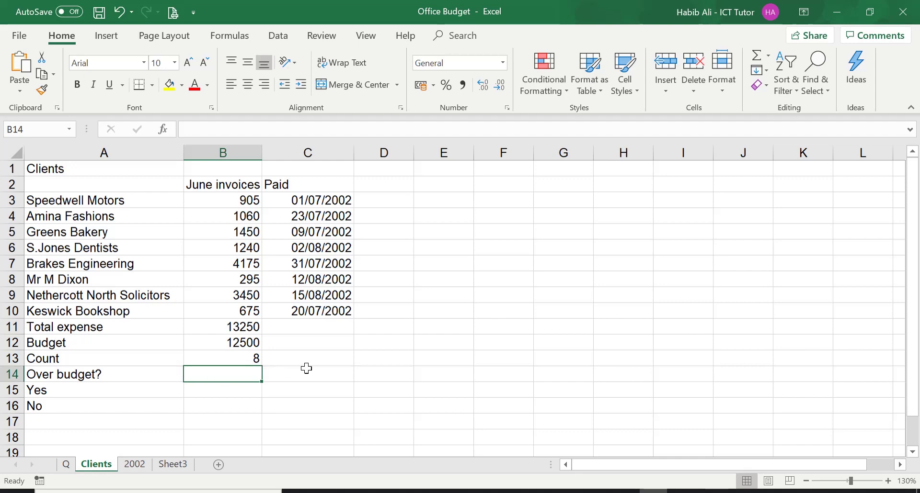
{"action": "type", "text": "="}
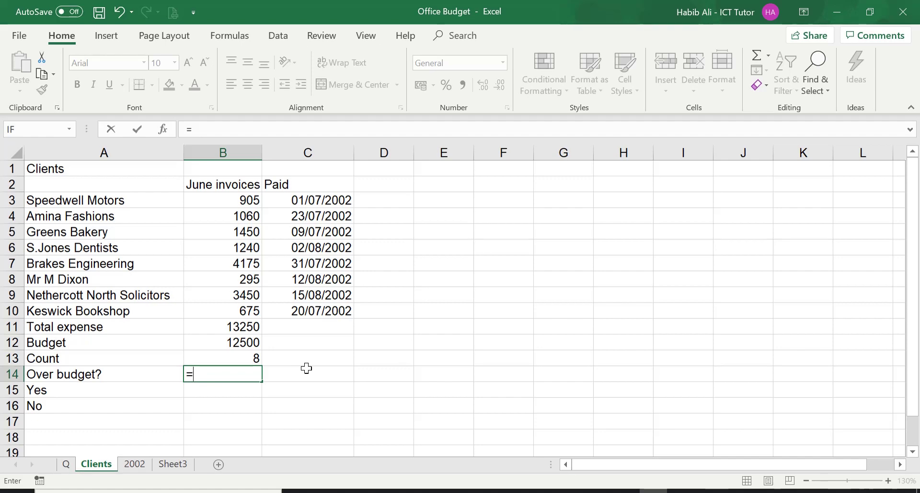
{"action": "type", "text": "IF"}
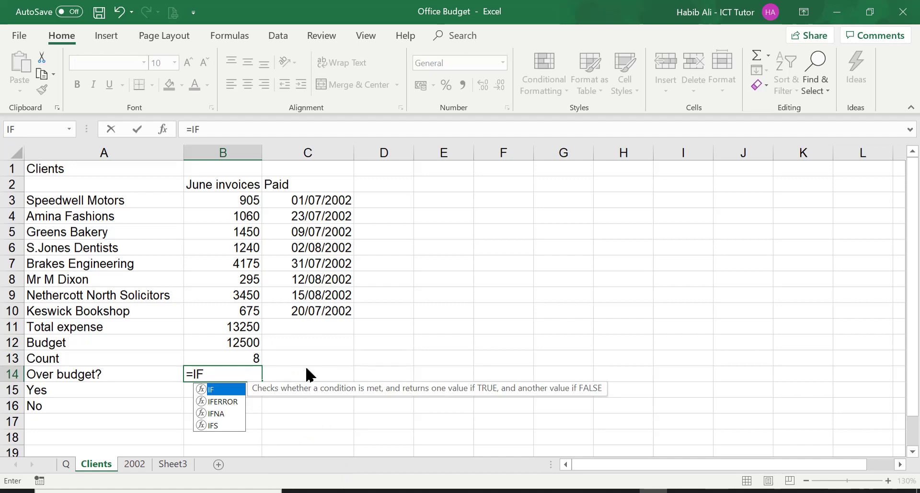
{"action": "type", "text": "("}
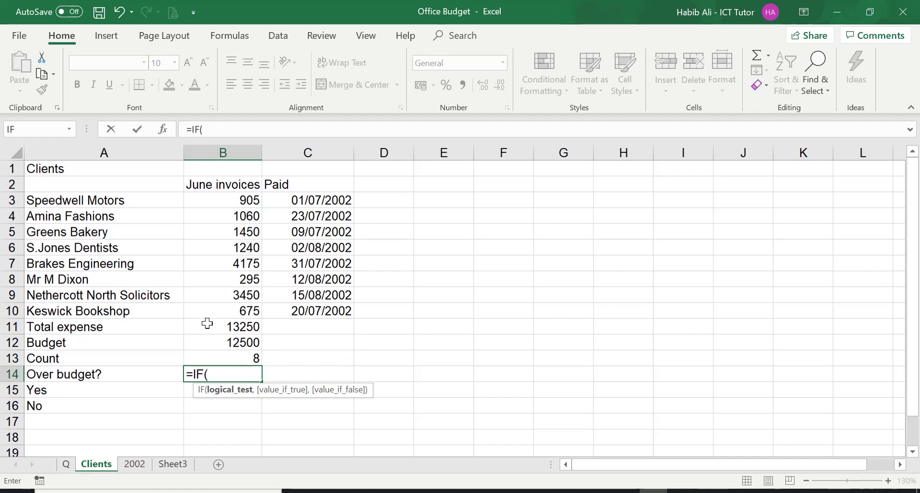
{"action": "left_click", "coordinate": [207, 324]}
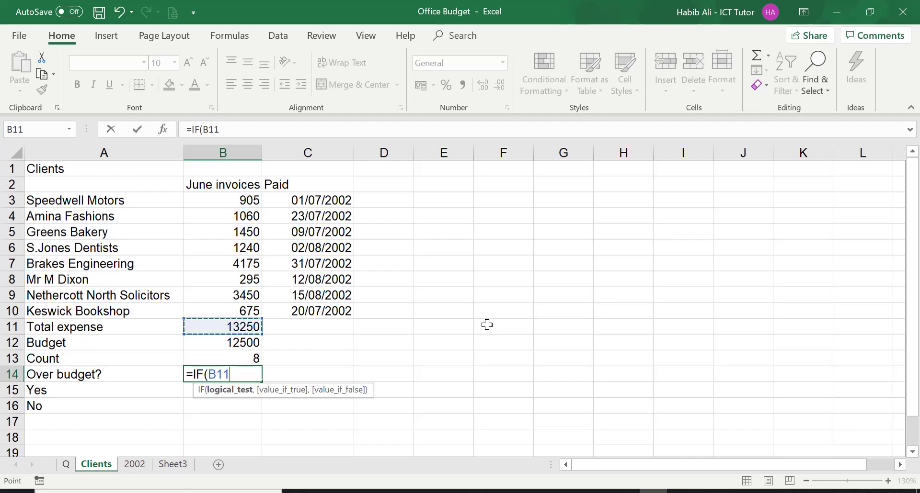
{"action": "type", "text": ">"}
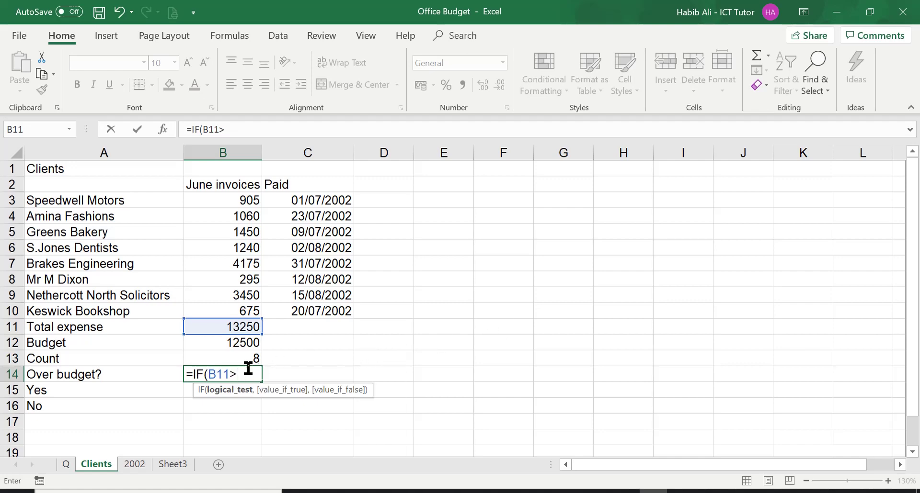
{"action": "left_click", "coordinate": [209, 342]}
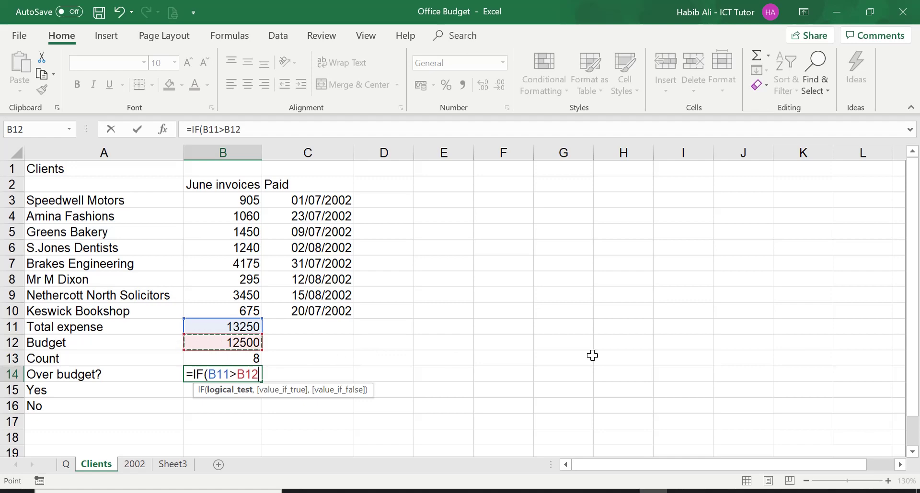
Complete the IF formula in B14 with A15 as the value if true and A16 as the value if false
{"action": "type", "text": ","}
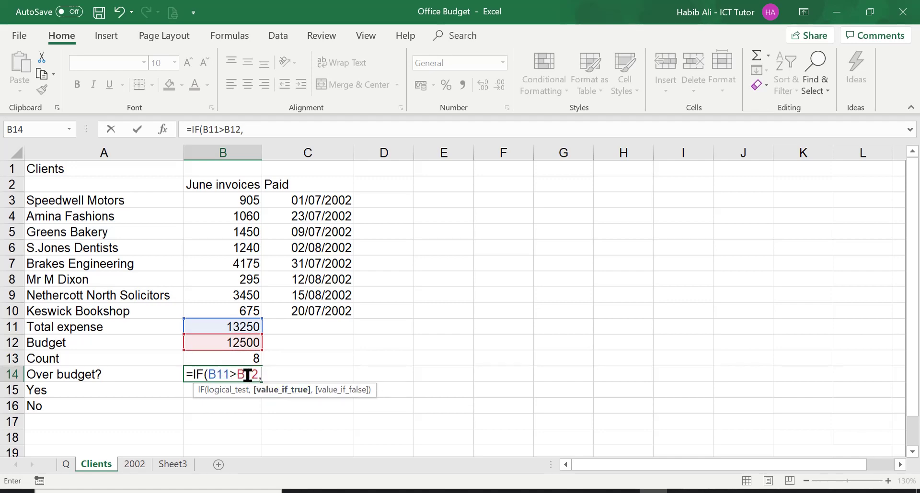
{"action": "left_click", "coordinate": [82, 389]}
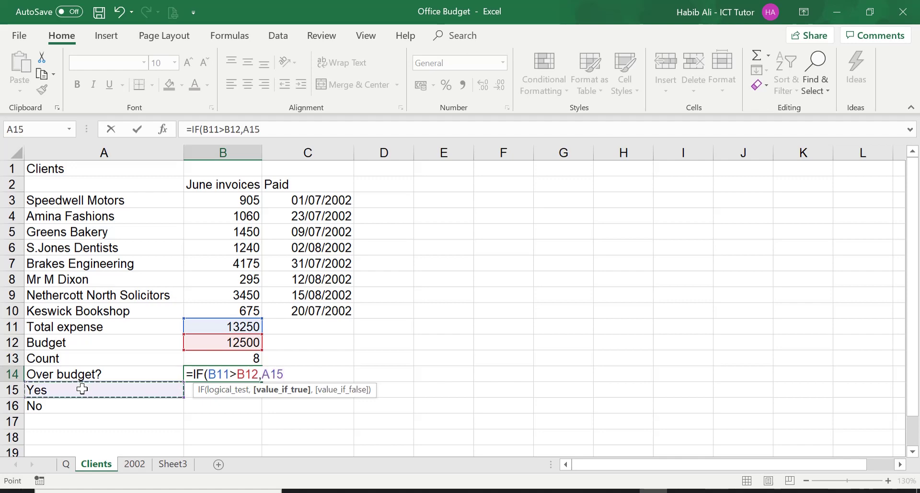
{"action": "type", "text": ","}
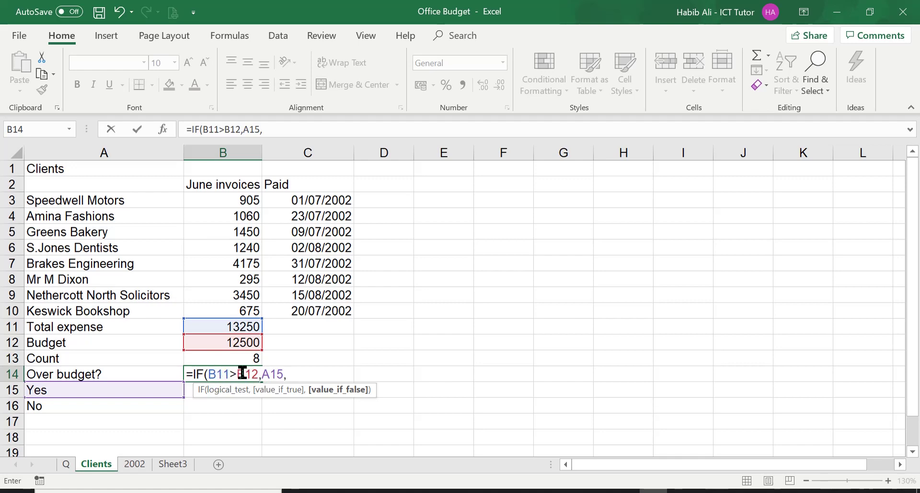
{"action": "left_click", "coordinate": [70, 405]}
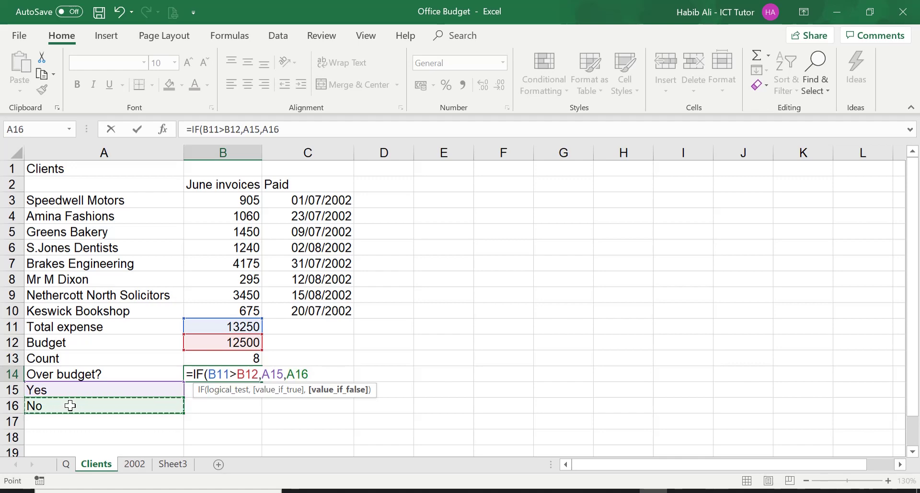
{"action": "type", "text": ")"}
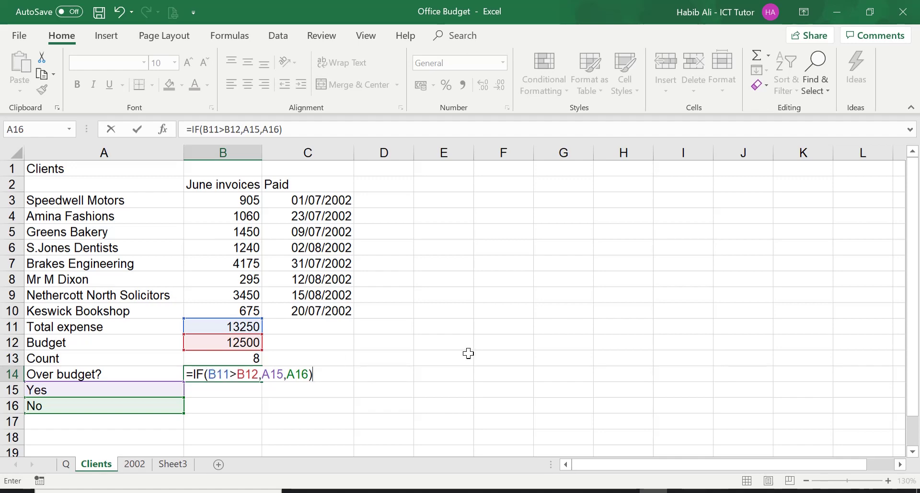
{"action": "key", "text": "Return"}
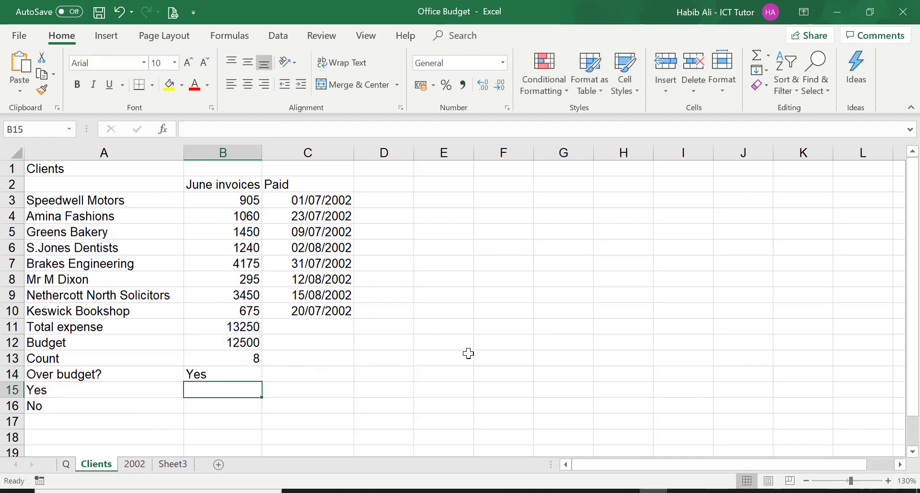
Set the budget in B12 to 15000 to test the Over budget formula
{"action": "left_click", "coordinate": [227, 372]}
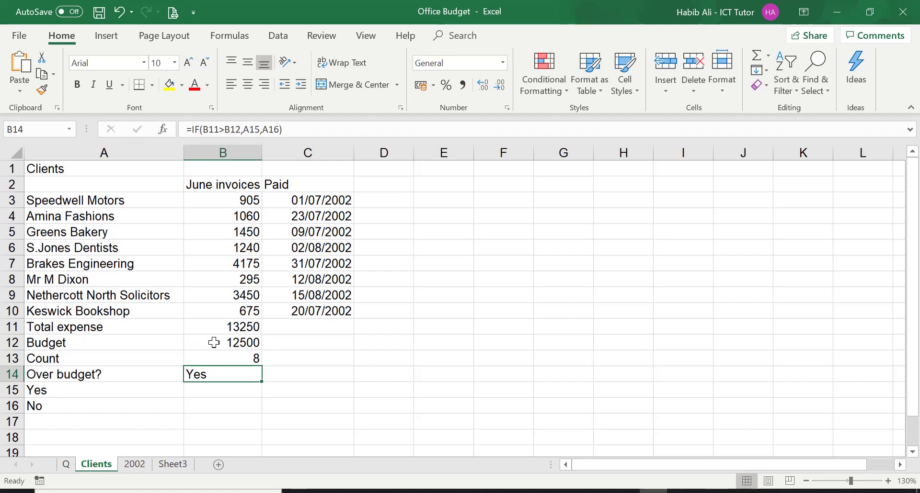
{"action": "left_click", "coordinate": [215, 343]}
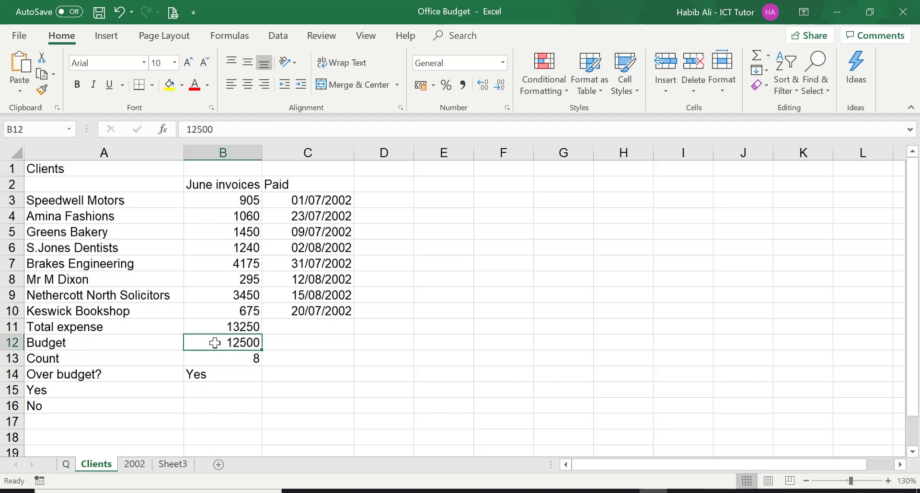
{"action": "type", "text": "15000"}
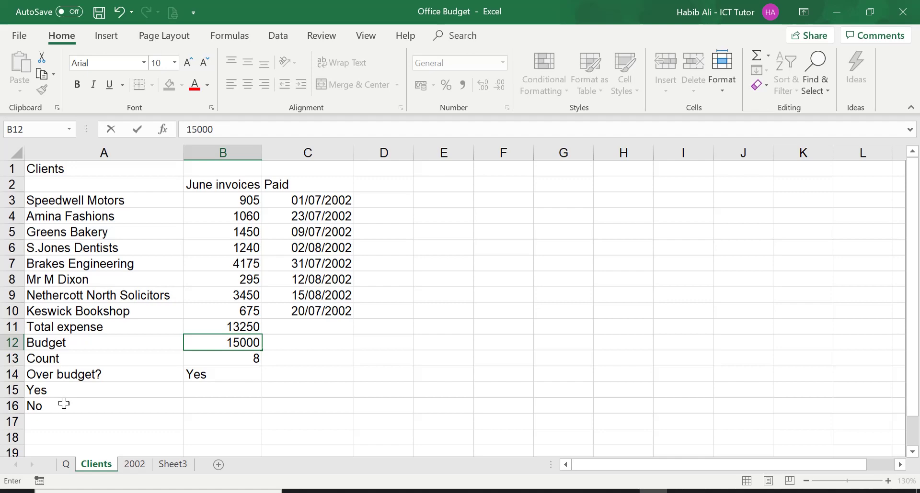
{"action": "key", "text": "Return"}
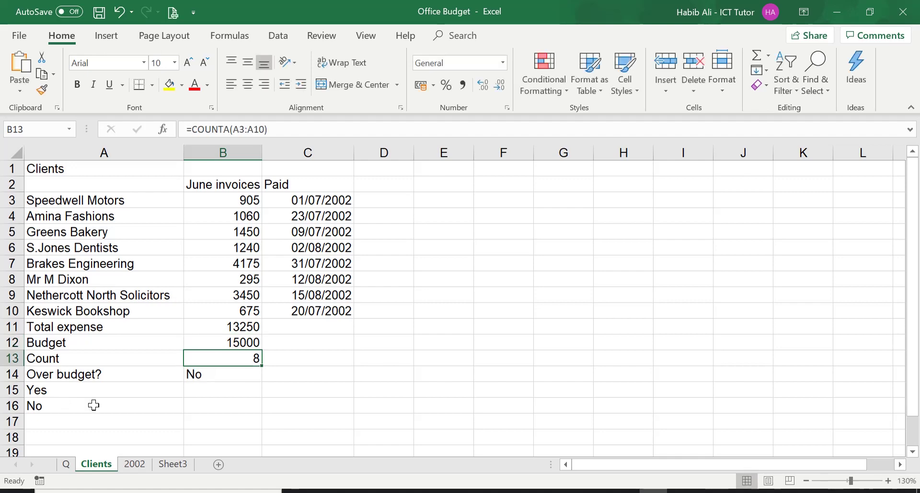
Clear B14 and use Insert Function to start an IF function there with the logical test B11>B12
{"action": "left_click", "coordinate": [226, 372]}
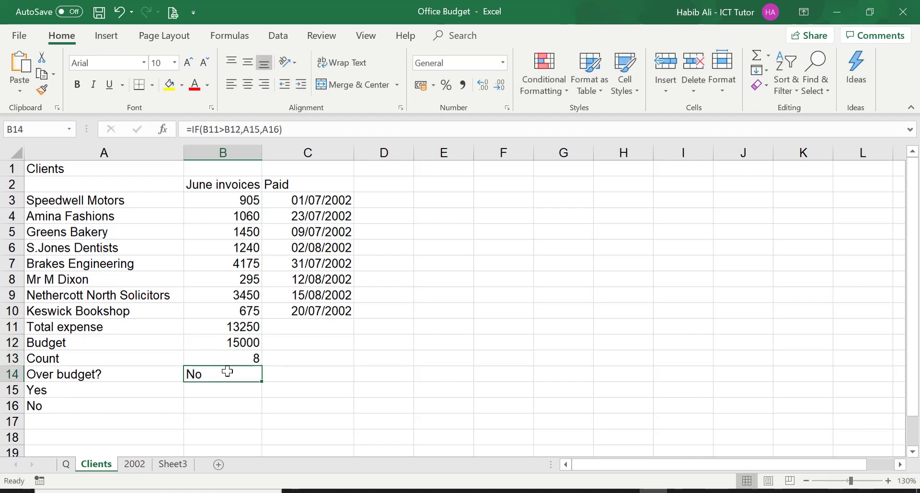
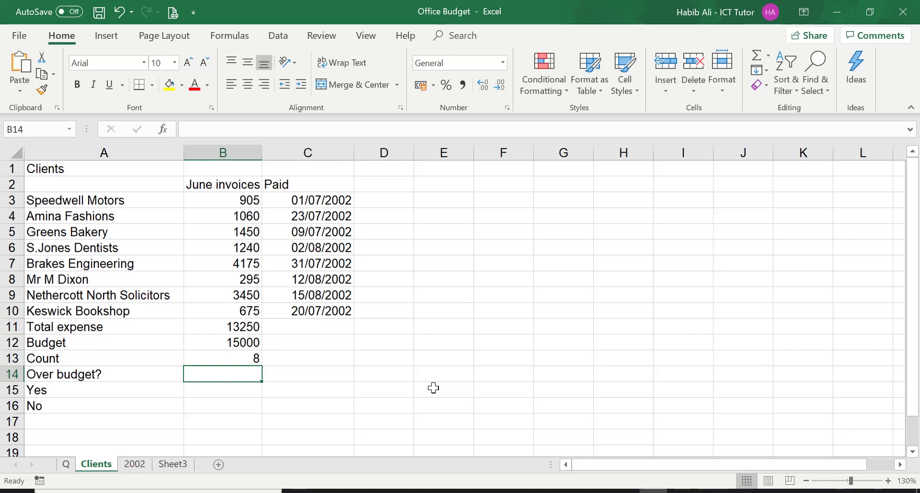
{"action": "left_click", "coordinate": [234, 37]}
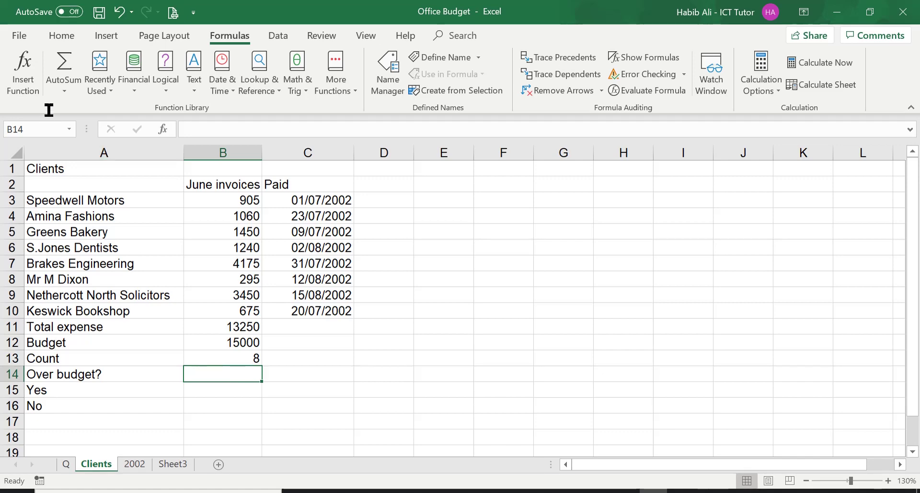
{"action": "left_click", "coordinate": [24, 79]}
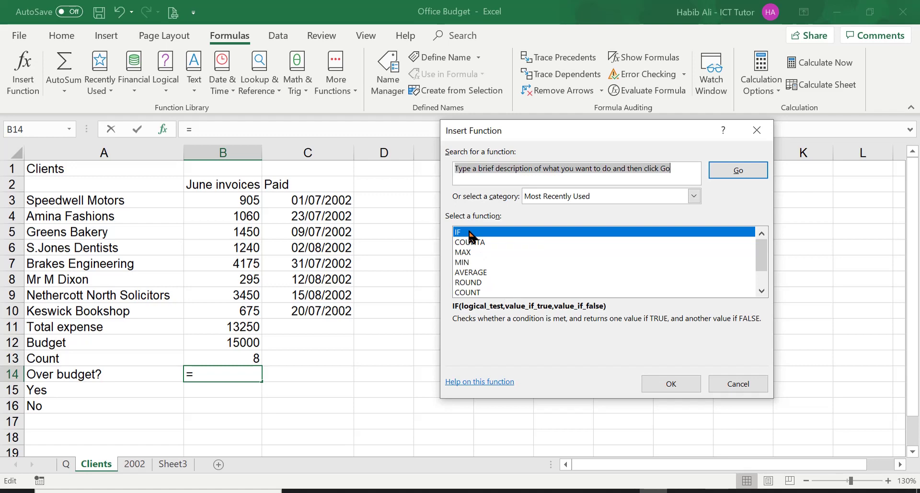
{"action": "left_click", "coordinate": [677, 389]}
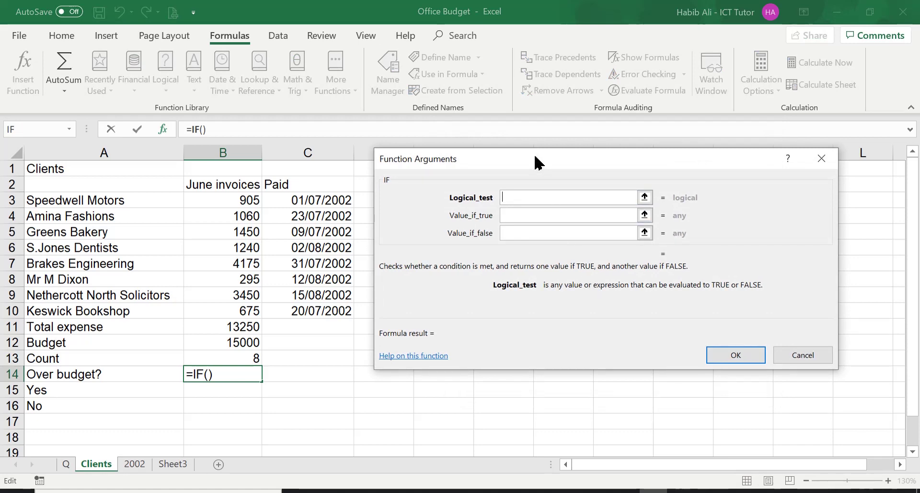
{"action": "left_click_drag", "start_coordinate": [536, 161], "coordinate": [537, 170]}
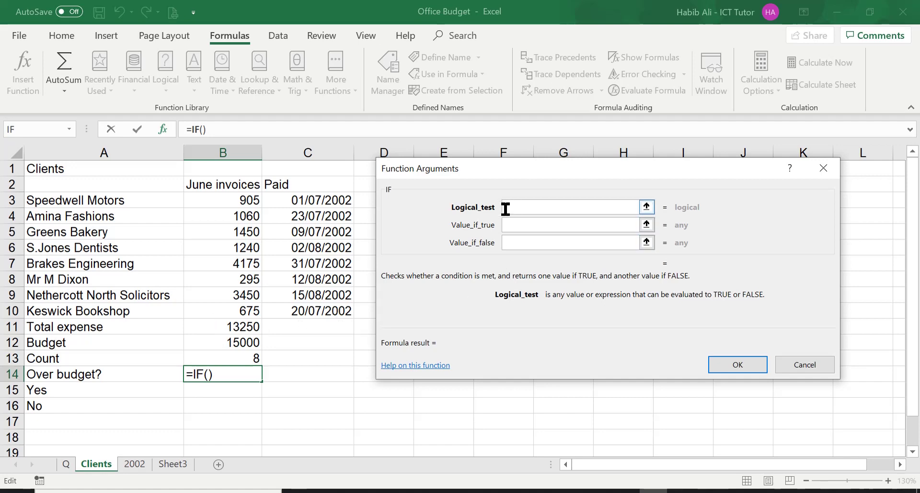
{"action": "left_click", "coordinate": [232, 325]}
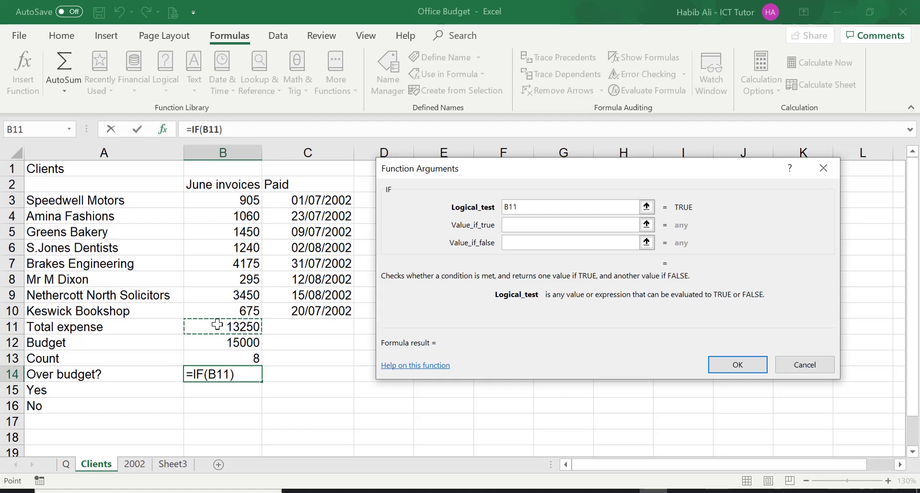
{"action": "type", "text": ">"}
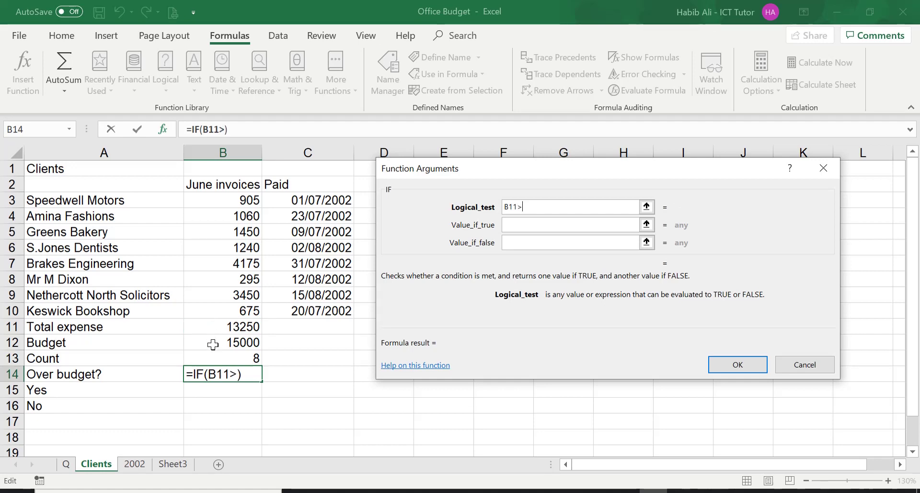
{"action": "left_click", "coordinate": [213, 344]}
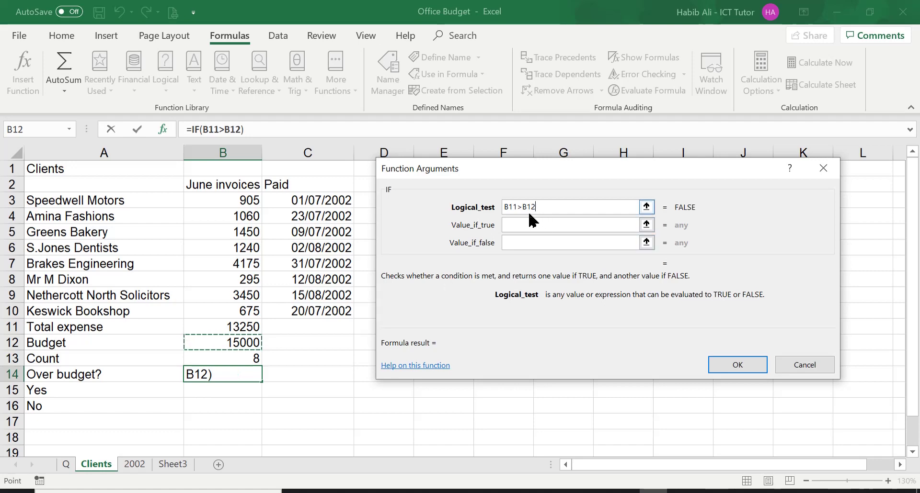
Set the IF function's value if true to A15 and its value if false to A16, and insert it in B14
{"action": "left_click", "coordinate": [514, 225]}
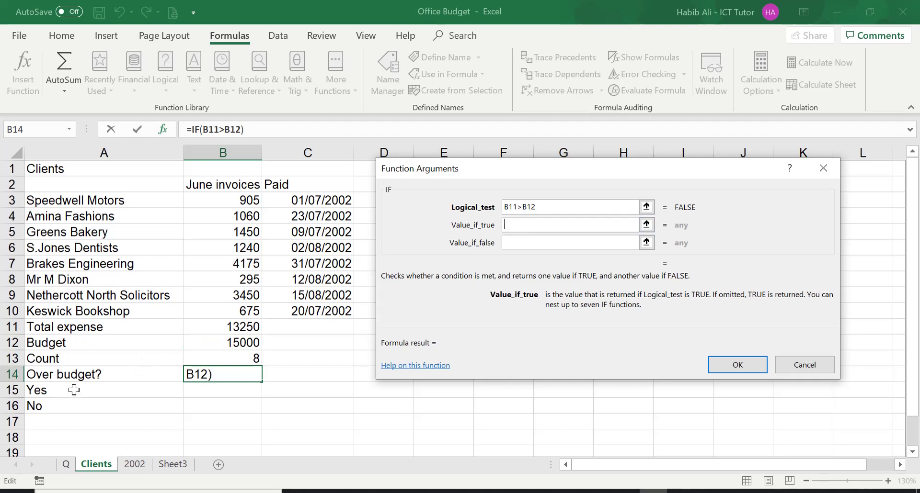
{"action": "left_click", "coordinate": [88, 390]}
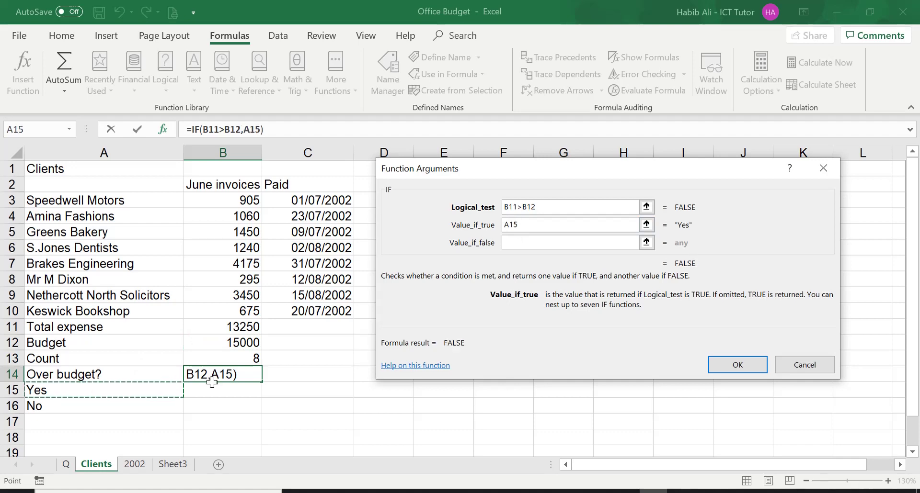
{"action": "left_click", "coordinate": [517, 241]}
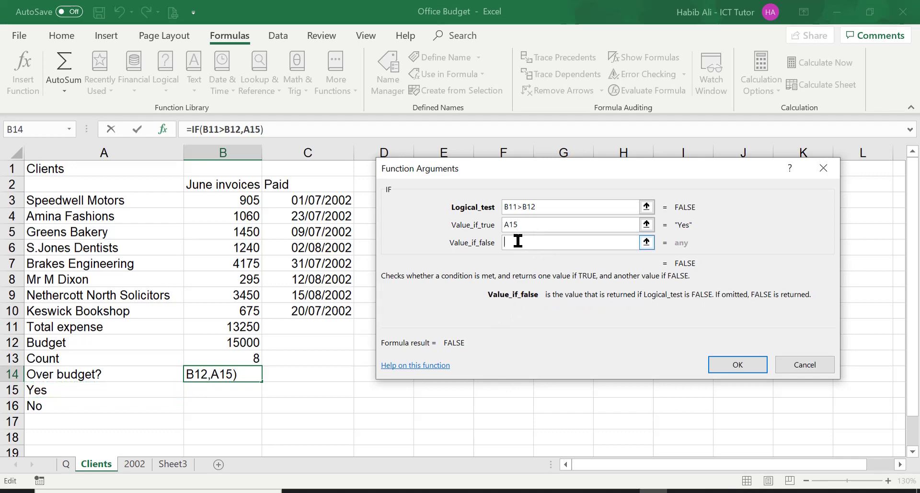
{"action": "left_click", "coordinate": [77, 406]}
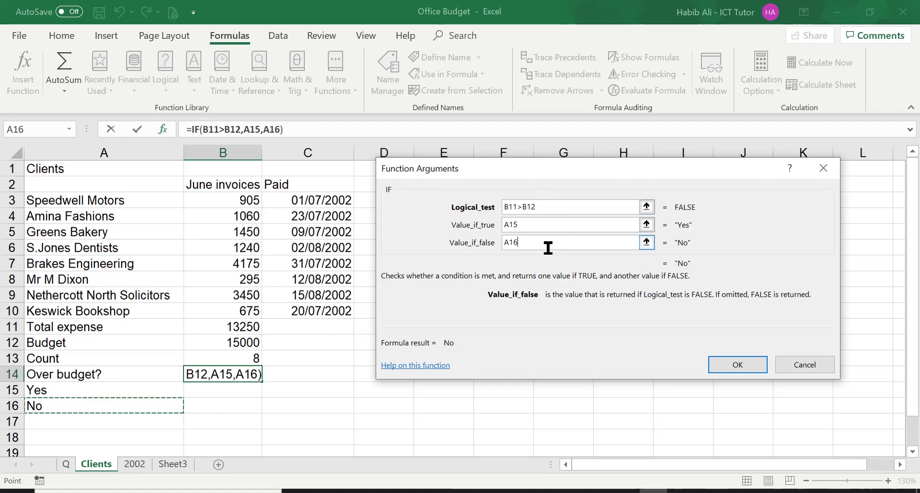
{"action": "left_click", "coordinate": [736, 365]}
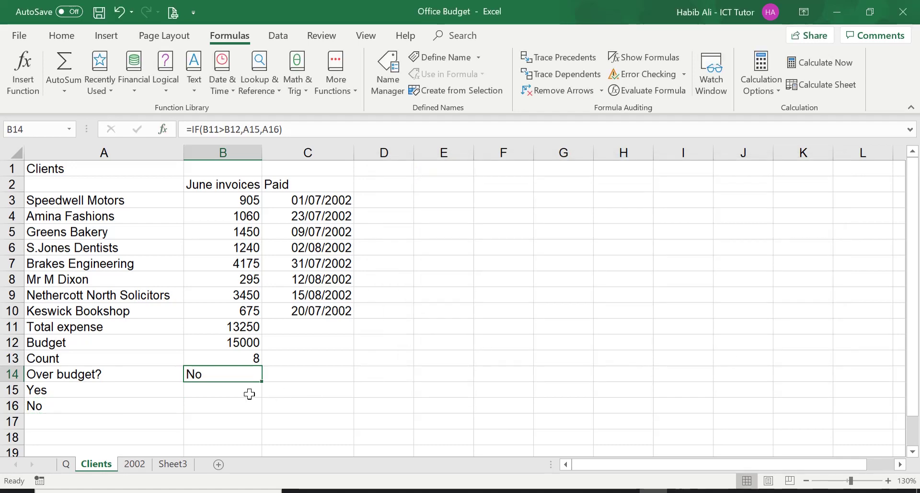
Set the budget in B12 to 12500 and check the Over budget formula in B14
{"action": "left_click", "coordinate": [209, 340]}
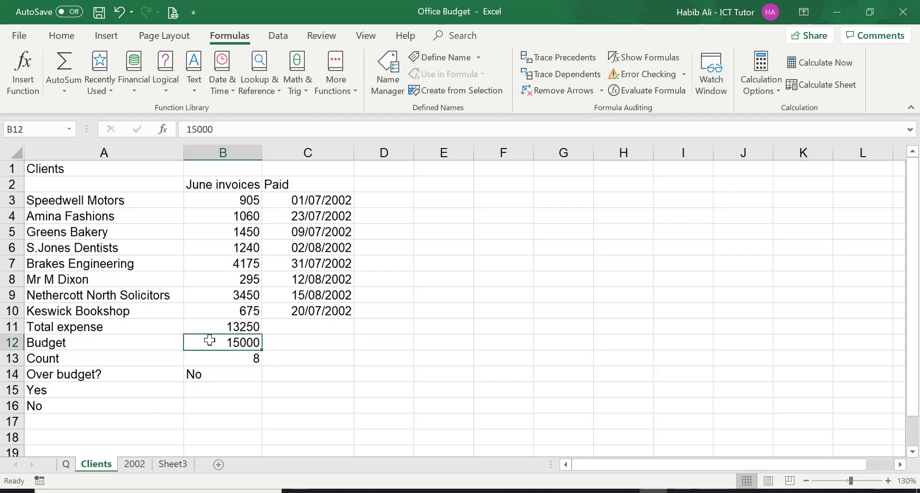
{"action": "type", "text": "12500"}
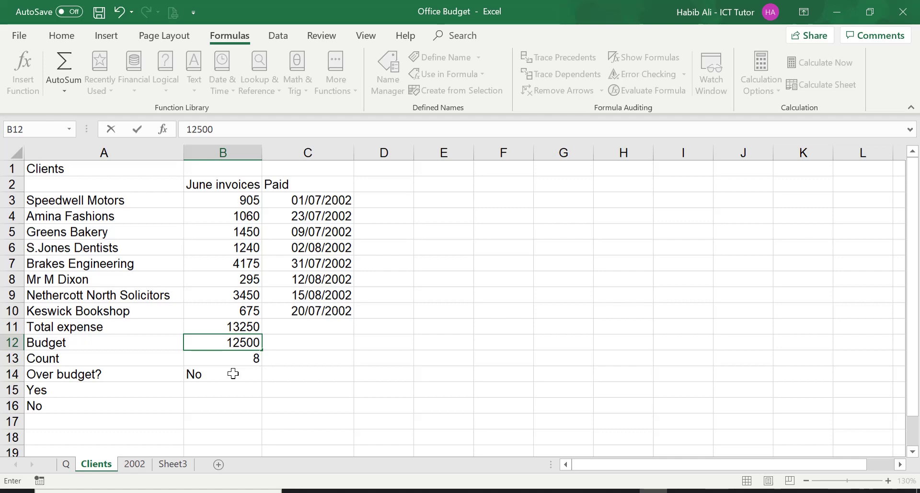
{"action": "key", "text": "Return"}
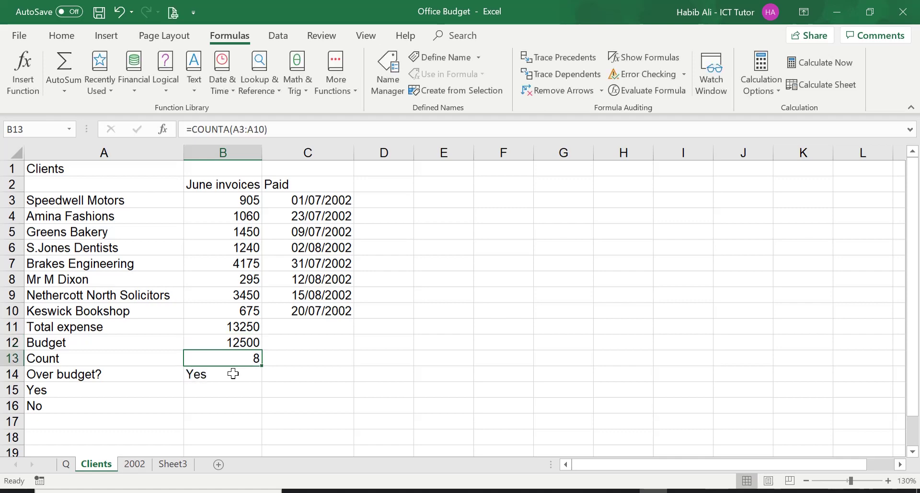
{"action": "left_click", "coordinate": [232, 374]}
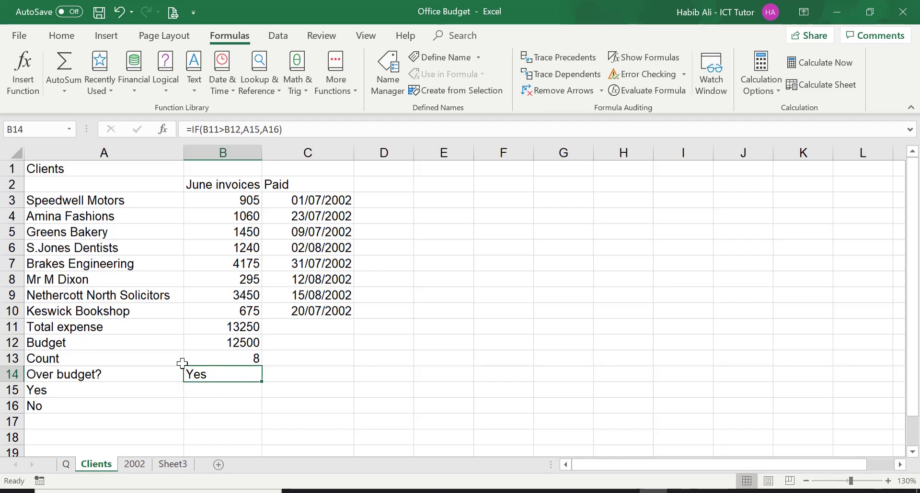
Try a fixed total expense of 9000 in B11 to test the Over budget formula, and undo that entry
{"action": "left_click", "coordinate": [214, 327]}
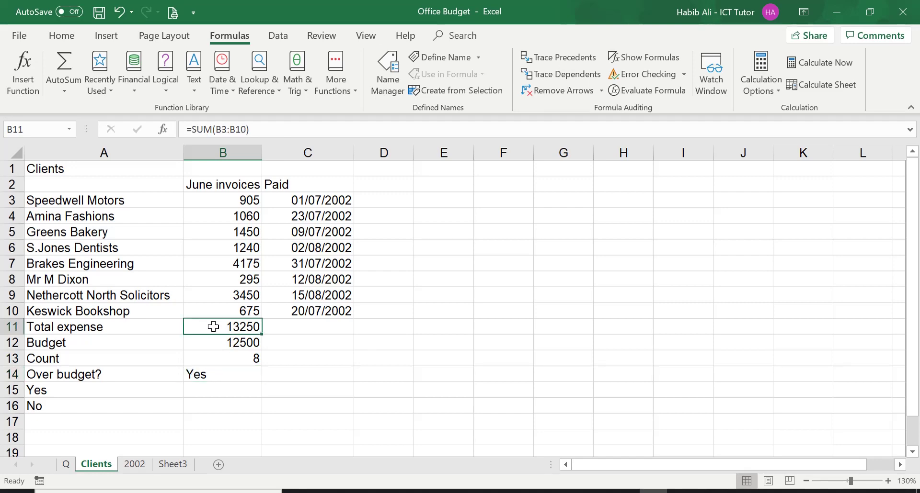
{"action": "type", "text": "900"}
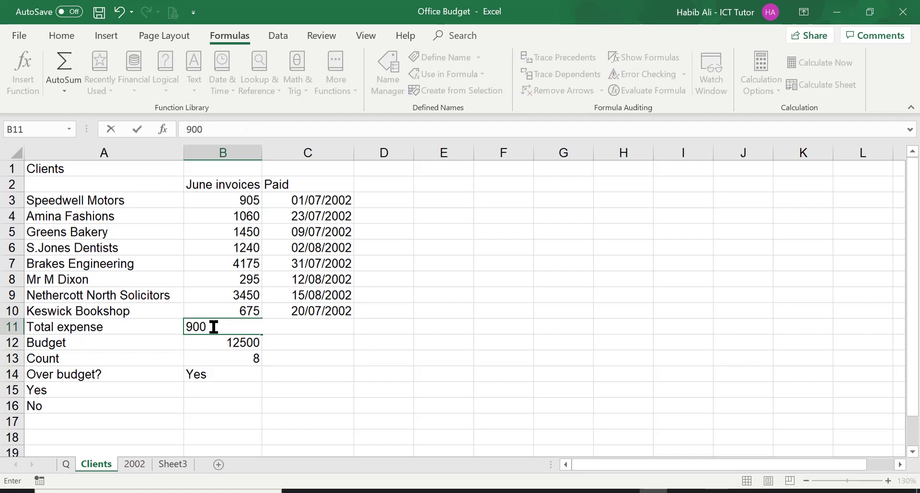
{"action": "type", "text": "0"}
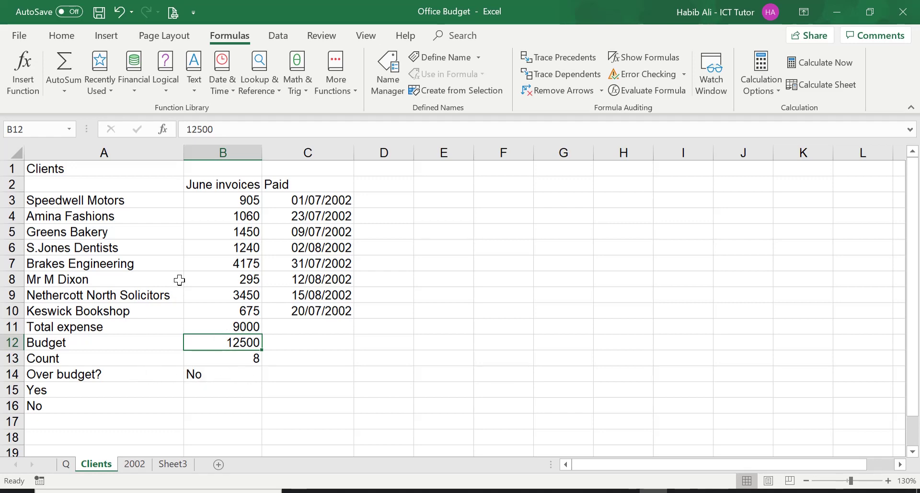
{"action": "left_click", "coordinate": [119, 11]}
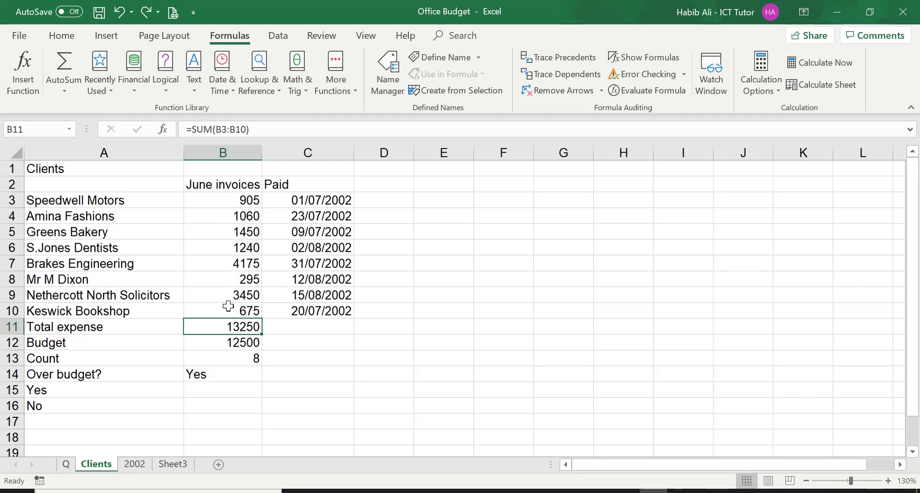
Clear the Yes and No helper cells A15:A16 below the Over budget row
{"action": "left_click", "coordinate": [234, 376]}
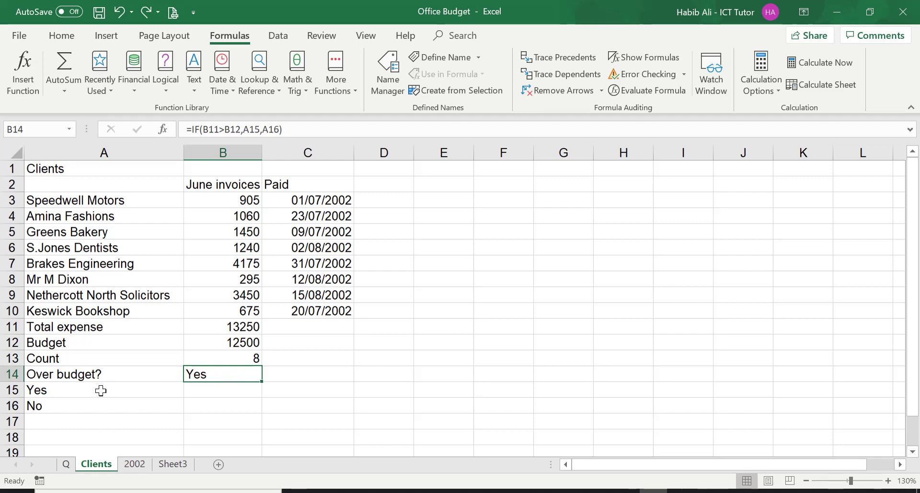
{"action": "left_click_drag", "start_coordinate": [98, 388], "coordinate": [100, 406]}
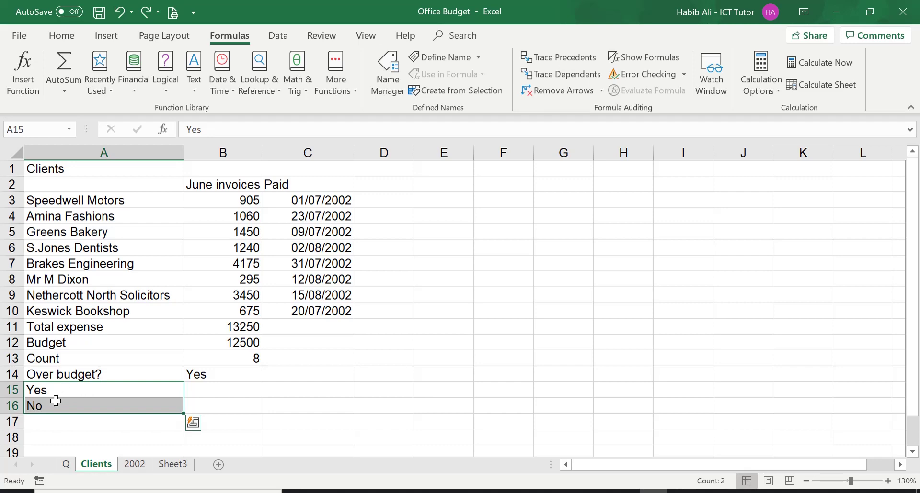
{"action": "key", "text": "Delete"}
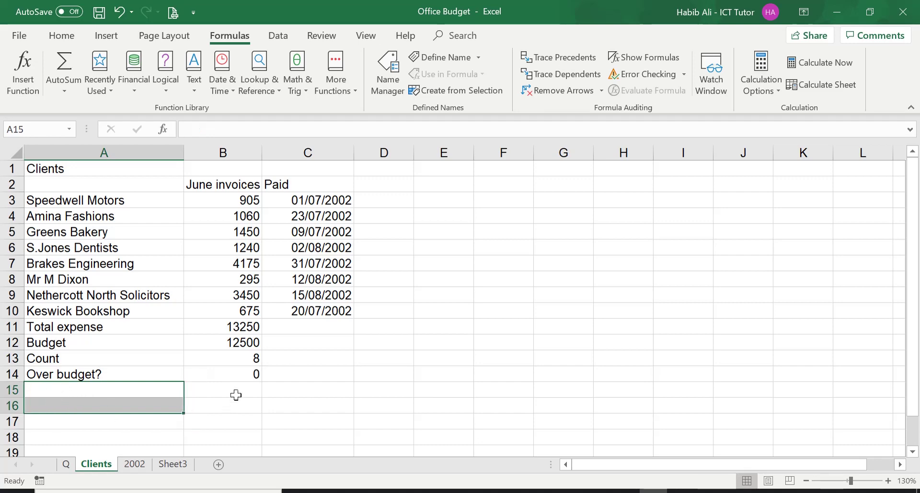
Remove the A15 and A16 references from the IF formula in B14, keeping the logical test B11>B12
{"action": "left_click", "coordinate": [217, 372]}
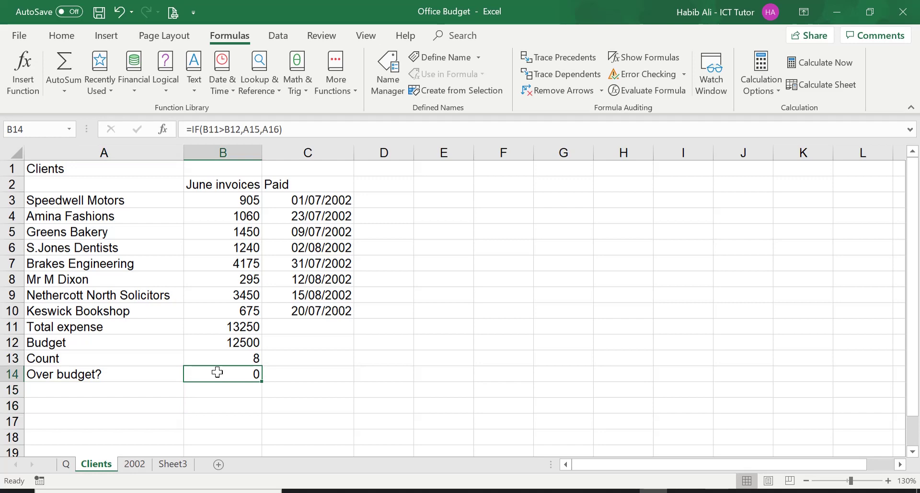
{"action": "left_click", "coordinate": [278, 130]}
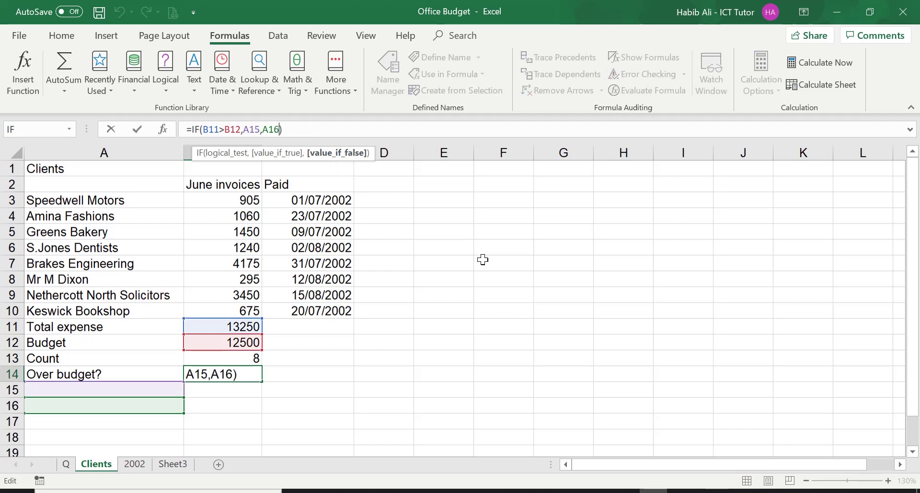
{"action": "key", "text": "BackSpace"}
{"action": "key", "text": "BackSpace"}
{"action": "key", "text": "BackSpace"}
{"action": "key", "text": "BackSpace"}
{"action": "key", "text": "BackSpace"}
{"action": "key", "text": "BackSpace"}
{"action": "key", "text": "BackSpace"}
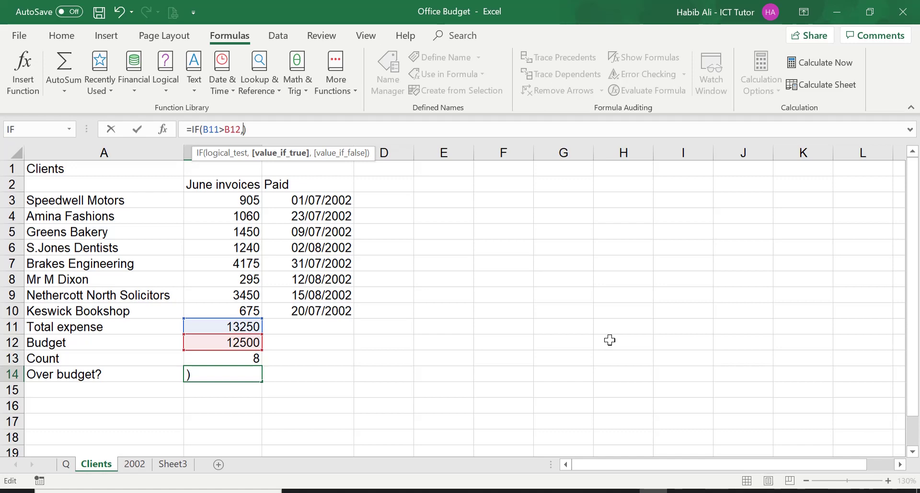
Complete the IF formula in B14 with the text "Yes" as the value if true and "No" as the value if false
{"action": "type", "text": "\""}
{"action": "type", "text": "yES"}
{"action": "key", "text": "BackSpace"}
{"action": "key", "text": "BackSpace"}
{"action": "key", "text": "BackSpace"}
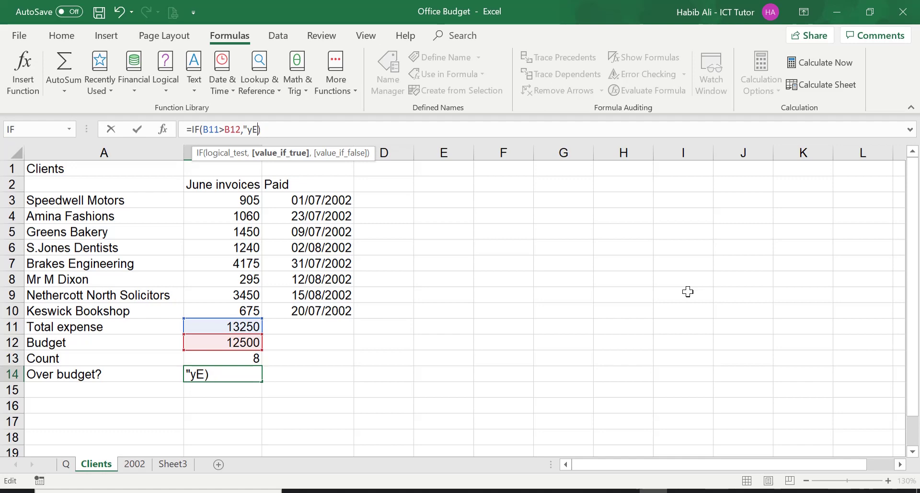
{"action": "key", "text": "Caps_Lock"}
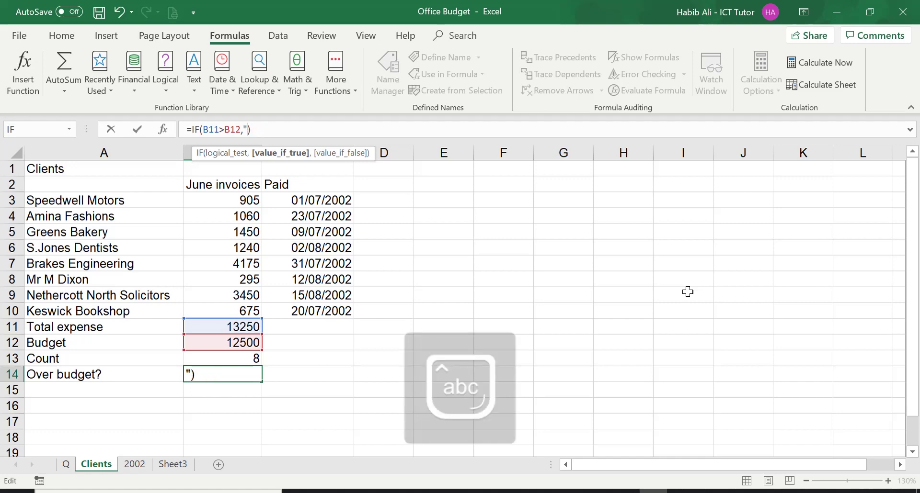
{"action": "type", "text": "Yes"}
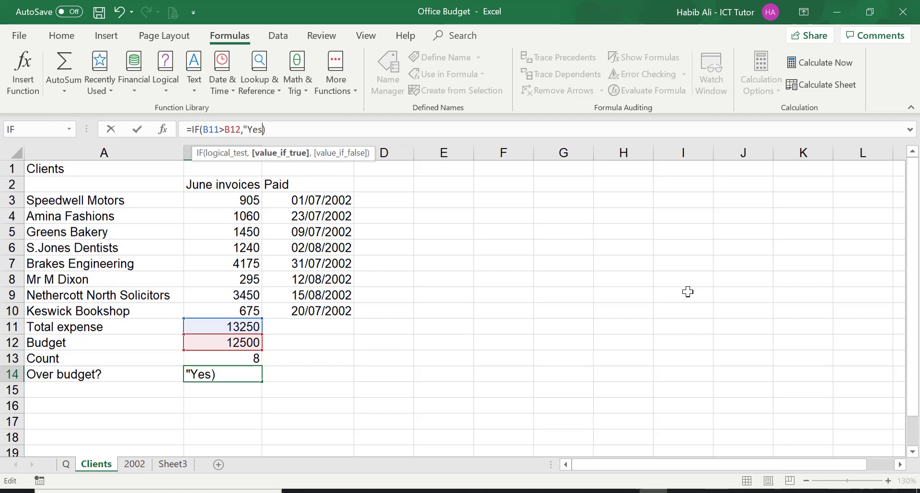
{"action": "type", "text": "\","}
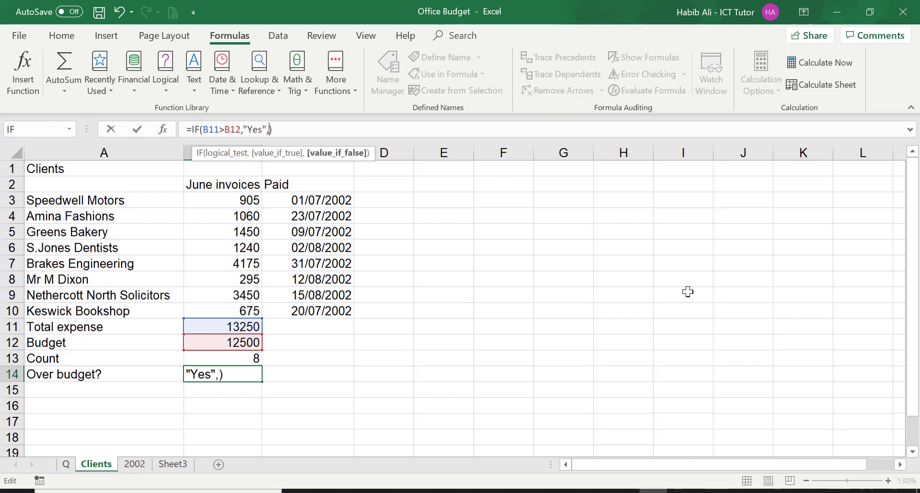
{"action": "type", "text": "\"No"}
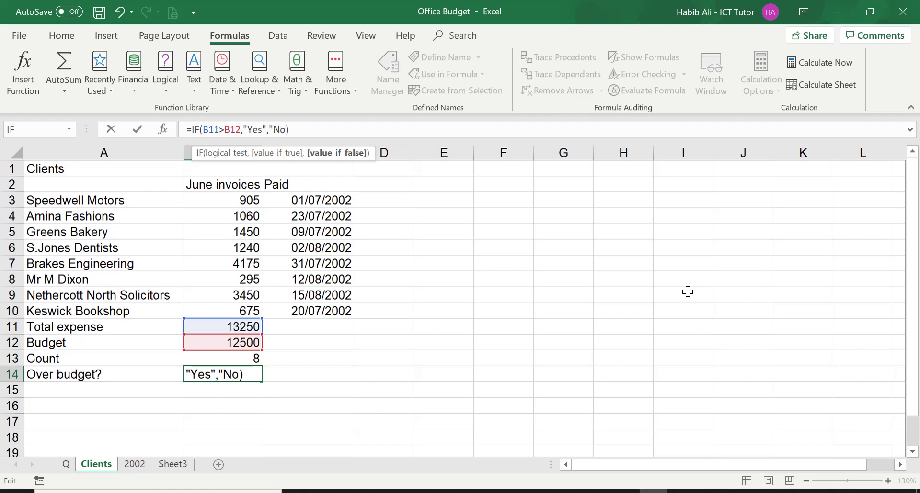
{"action": "type", "text": "\""}
{"action": "key", "text": "Return"}
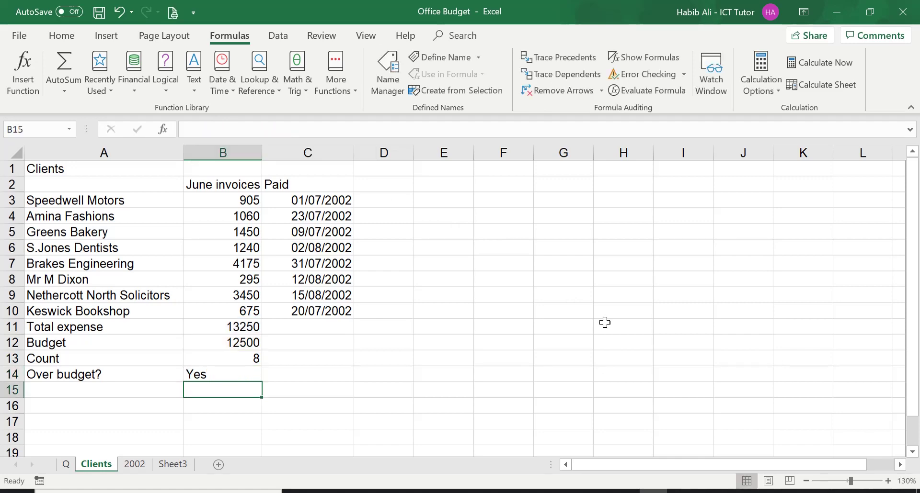
{"action": "left_click", "coordinate": [236, 374]}
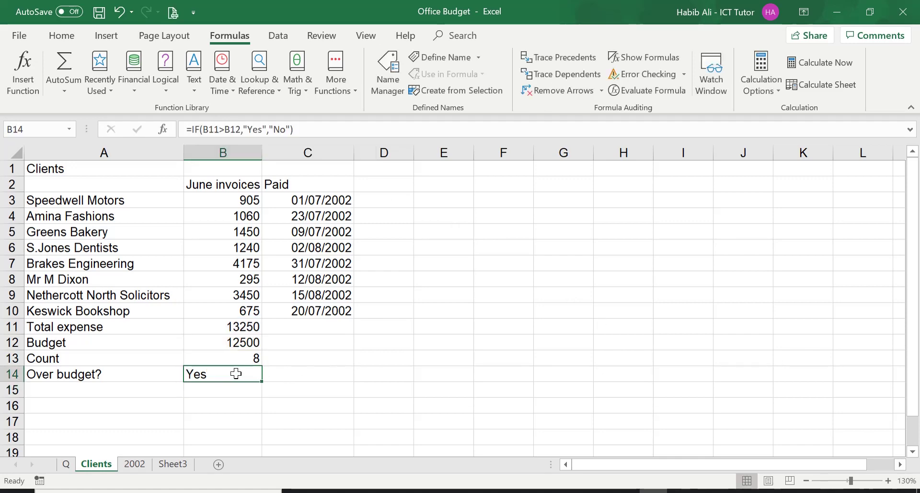
Set the budget in B12 to 15000 and check the text-based IF formula in B14
{"action": "left_click", "coordinate": [214, 341]}
{"action": "type", "text": "15000"}
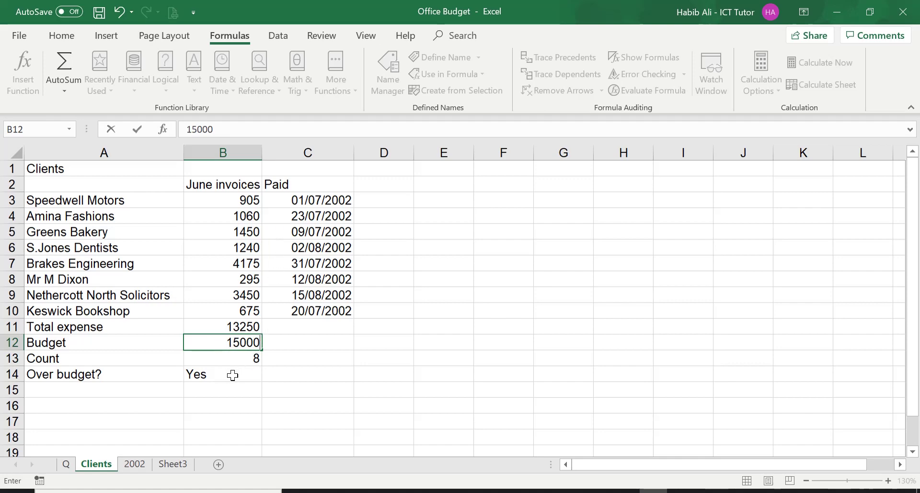
{"action": "key", "text": "Return"}
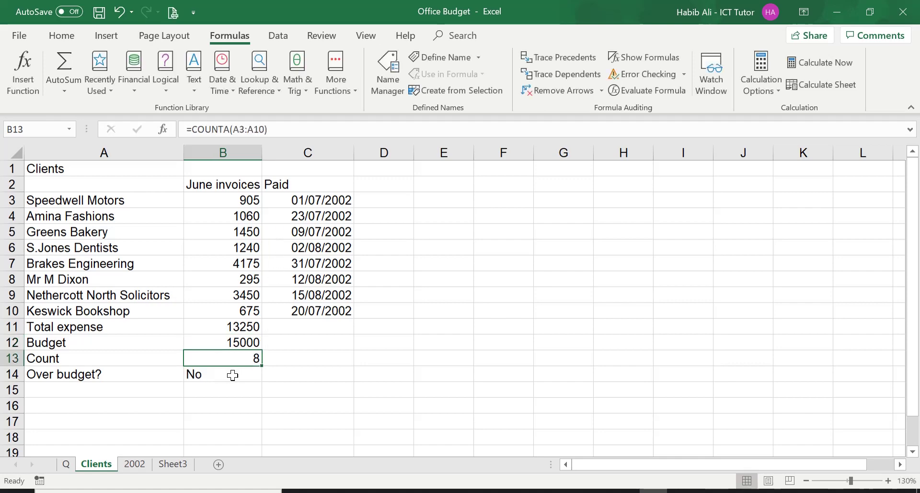
{"action": "left_click", "coordinate": [233, 376]}
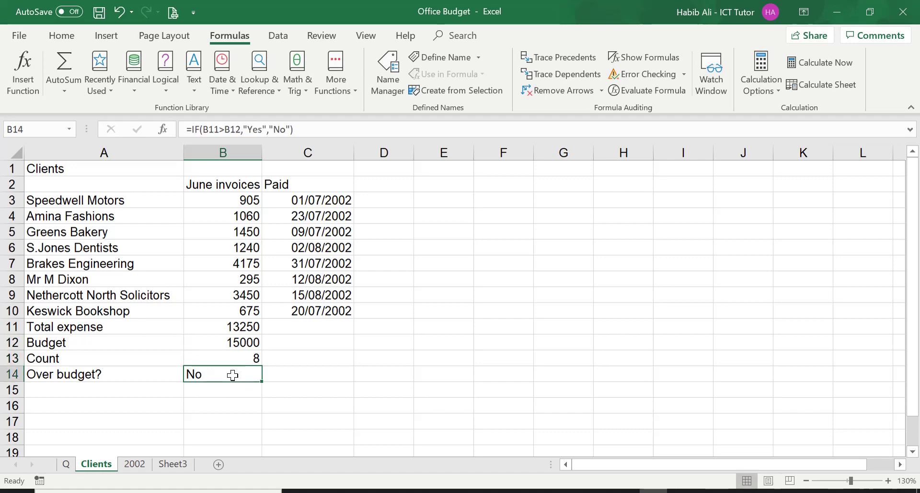